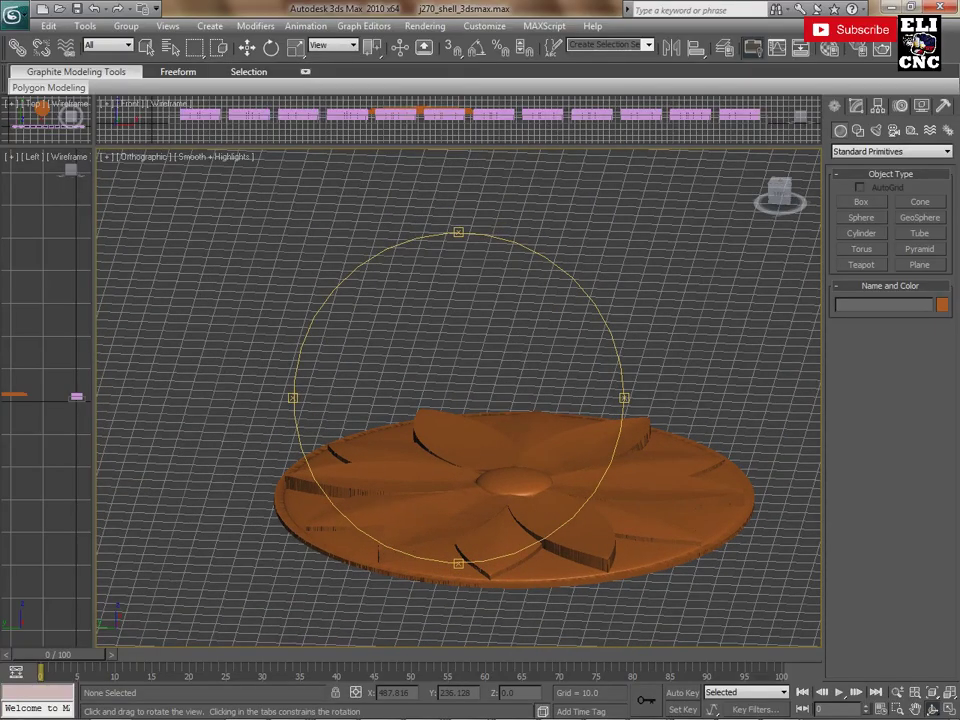
# - Orbit around the orange flower disc until it is seen from above, with the pink shells alongside
pyautogui.moveTo(458, 330)
pyautogui.mouseDown()
pyautogui.moveTo(458, 520)
pyautogui.moveTo(458, 320)
pyautogui.moveTo(415, 365)
pyautogui.moveTo(345, 365)
pyautogui.mouseUp()
pyautogui.moveTo(400, 400); pyautogui.dragTo(320, 410)
pyautogui.moveTo(440, 262); pyautogui.dragTo(494, 272)
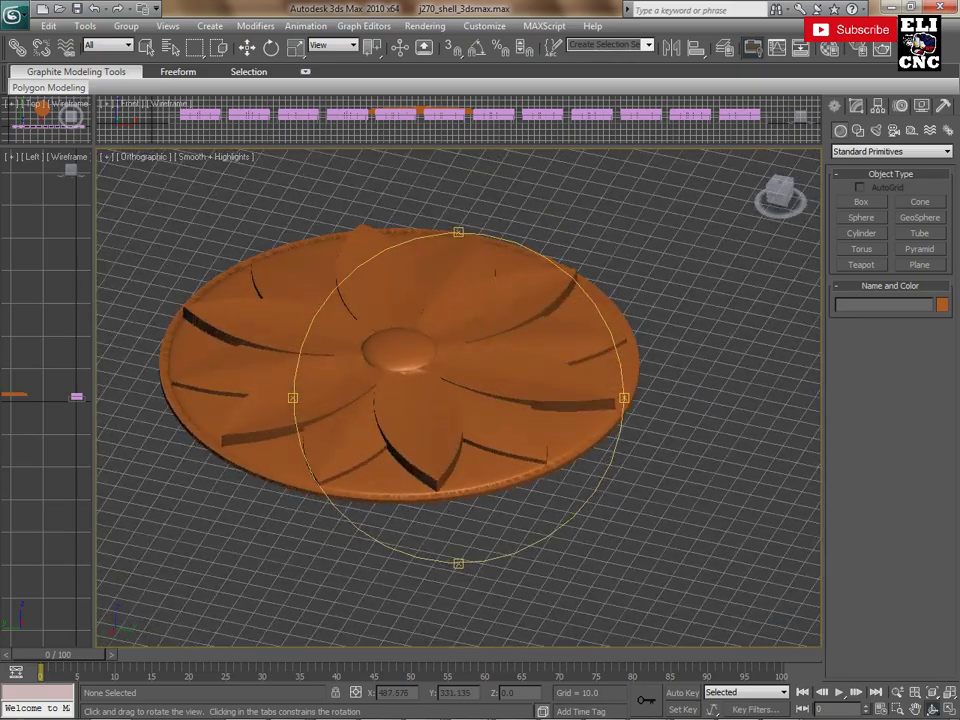
pyautogui.moveTo(297, 279)
pyautogui.mouseDown()
pyautogui.moveTo(369, 285)
pyautogui.moveTo(372, 320)
pyautogui.moveTo(372, 270)
pyautogui.moveTo(382, 300)
pyautogui.moveTo(420, 305)
pyautogui.moveTo(345, 292)
pyautogui.moveTo(452, 240)
pyautogui.moveTo(452, 340)
pyautogui.moveTo(410, 360)
pyautogui.moveTo(310, 372)
pyautogui.mouseUp()
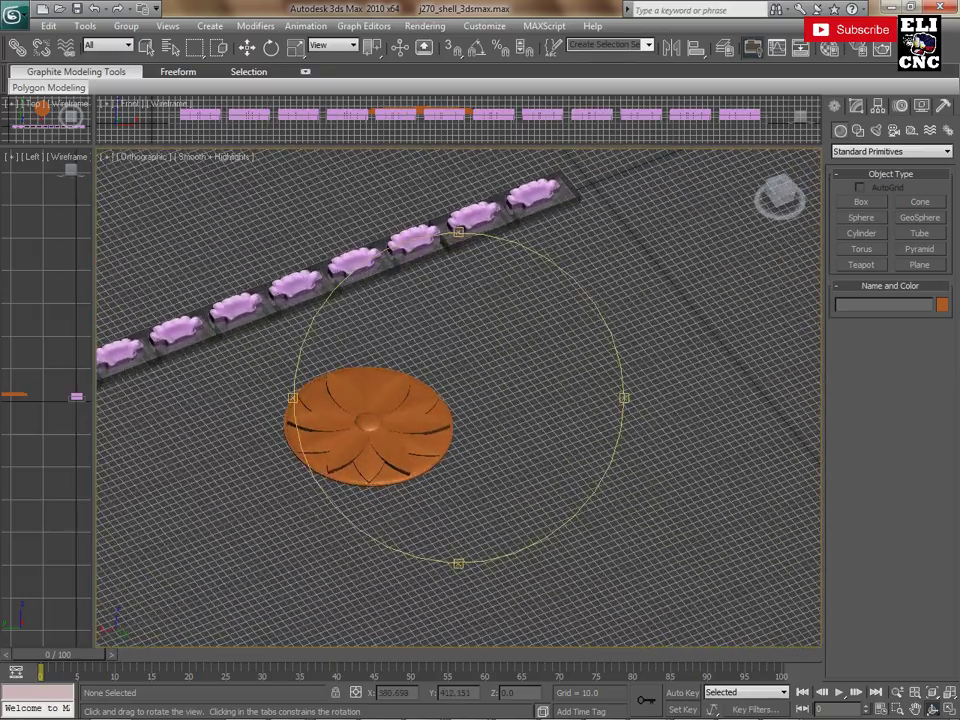
pyautogui.moveTo(302, 520); pyautogui.dragTo(336, 520)
# - Swing the shell row vertical, zoom in, and tilt down to a low oblique angle on the disc
pyautogui.moveTo(320, 321); pyautogui.dragTo(251, 347)
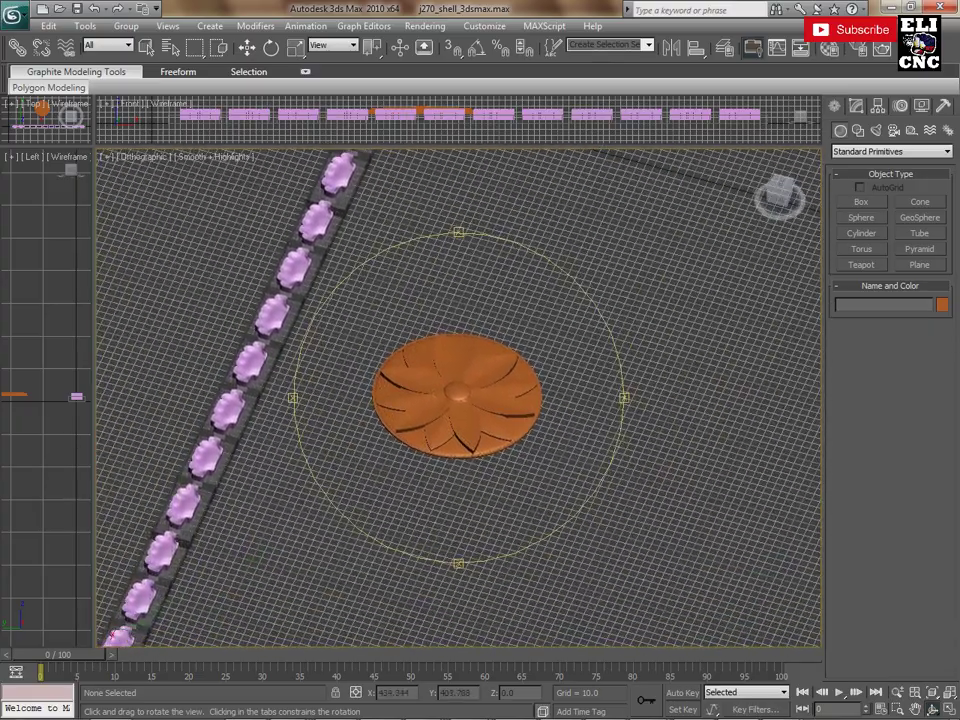
pyautogui.scroll(5, 458, 398)
pyautogui.moveTo(222, 389)
pyautogui.mouseDown()
pyautogui.moveTo(225, 207)
pyautogui.moveTo(350, 300)
pyautogui.mouseUp()
pyautogui.moveTo(325, 248)
pyautogui.mouseDown()
pyautogui.moveTo(360, 348)
pyautogui.moveTo(346, 328)
pyautogui.mouseUp()
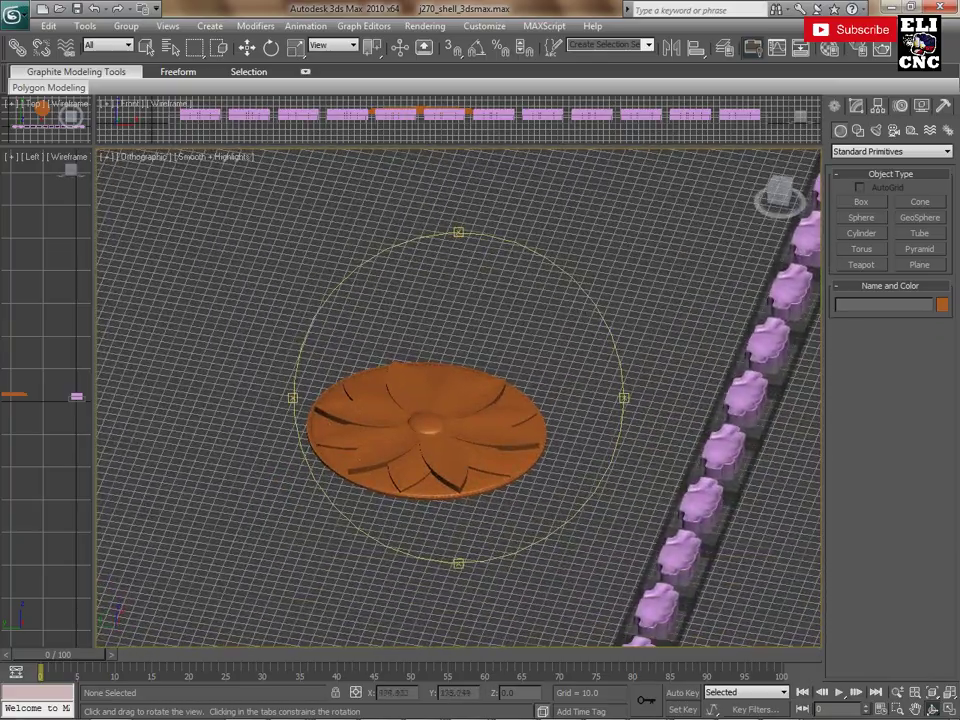
pyautogui.moveTo(460, 470); pyautogui.dragTo(480, 465)
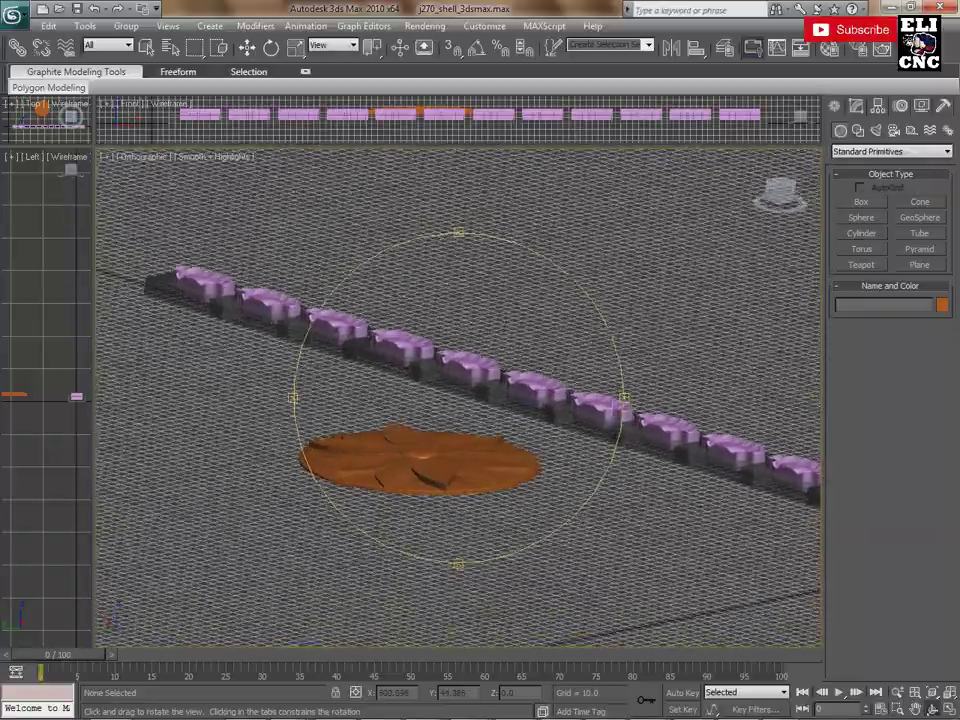
# - Orbit until the pink row runs nearly horizontal and the disc is seen almost top-down
pyautogui.moveTo(480, 465); pyautogui.dragTo(500, 455)
pyautogui.moveTo(350, 350); pyautogui.dragTo(333, 297)
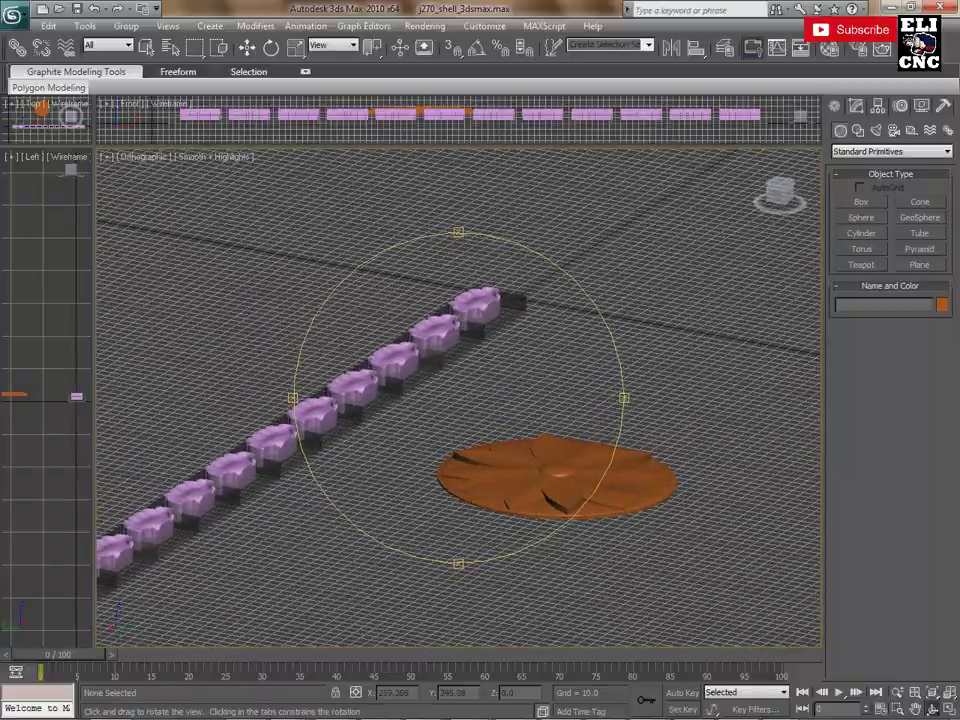
pyautogui.moveTo(325, 340)
pyautogui.mouseDown()
pyautogui.moveTo(325, 297)
pyautogui.moveTo(290, 330)
pyautogui.moveTo(455, 355)
pyautogui.mouseUp()
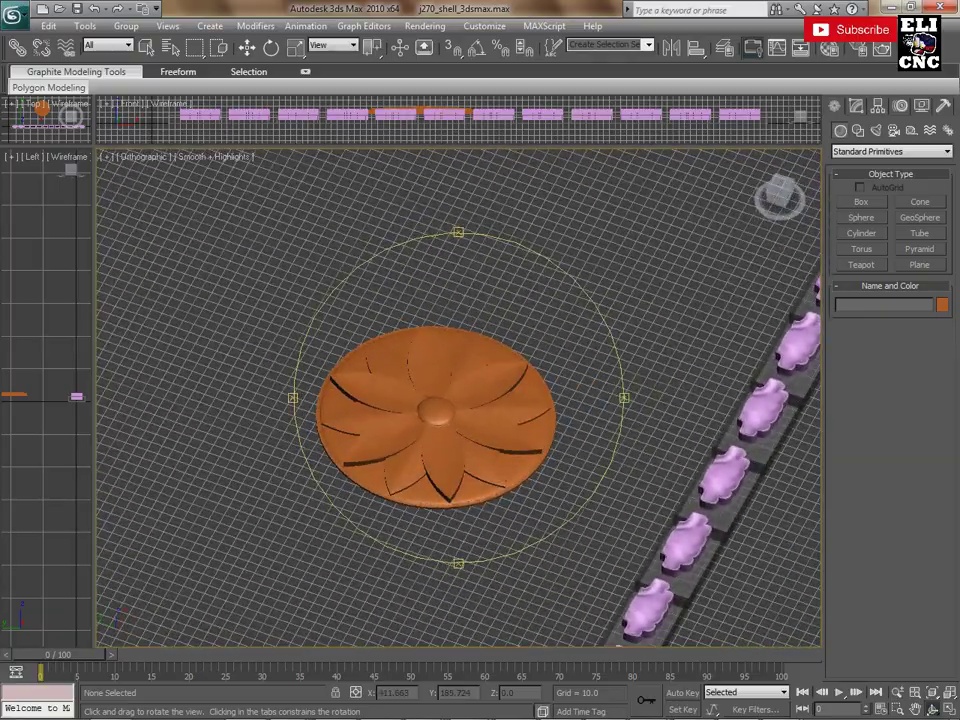
pyautogui.moveTo(356, 342)
pyautogui.mouseDown()
pyautogui.moveTo(326, 320)
pyautogui.moveTo(350, 345)
pyautogui.mouseUp()
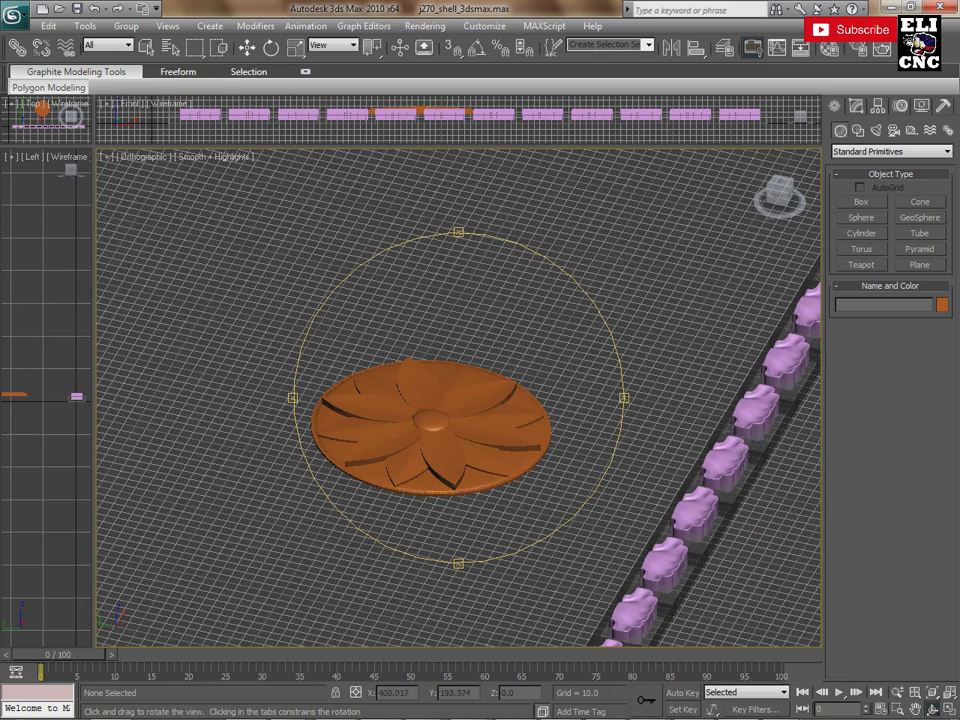
pyautogui.moveTo(350, 340); pyautogui.dragTo(352, 322)
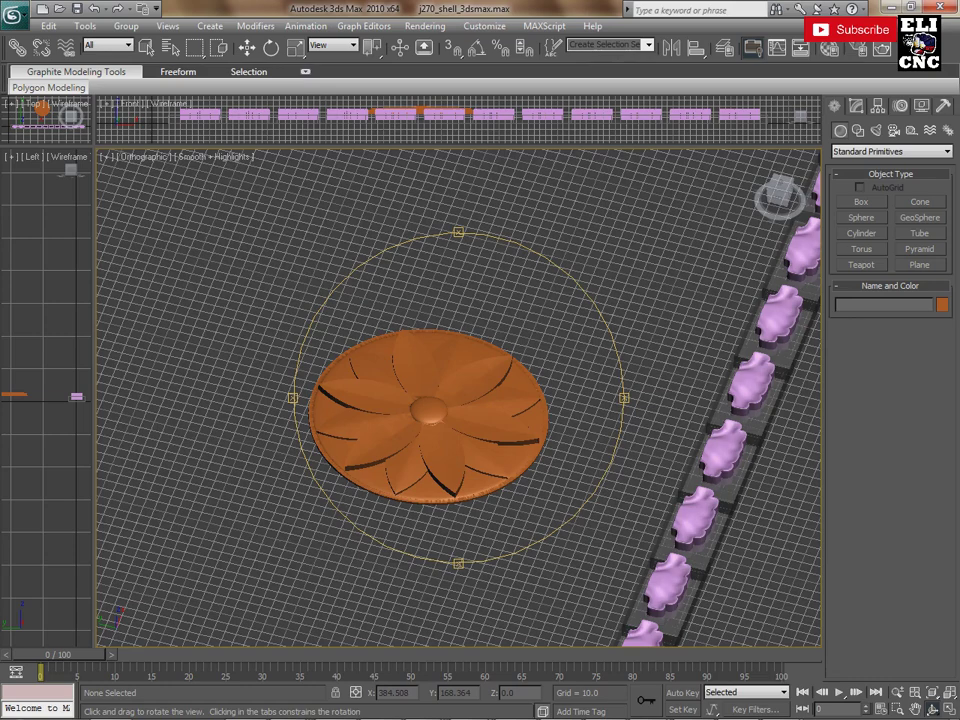
pyautogui.moveTo(345, 320)
pyautogui.mouseDown()
pyautogui.moveTo(335, 315)
pyautogui.moveTo(345, 312)
pyautogui.mouseUp()
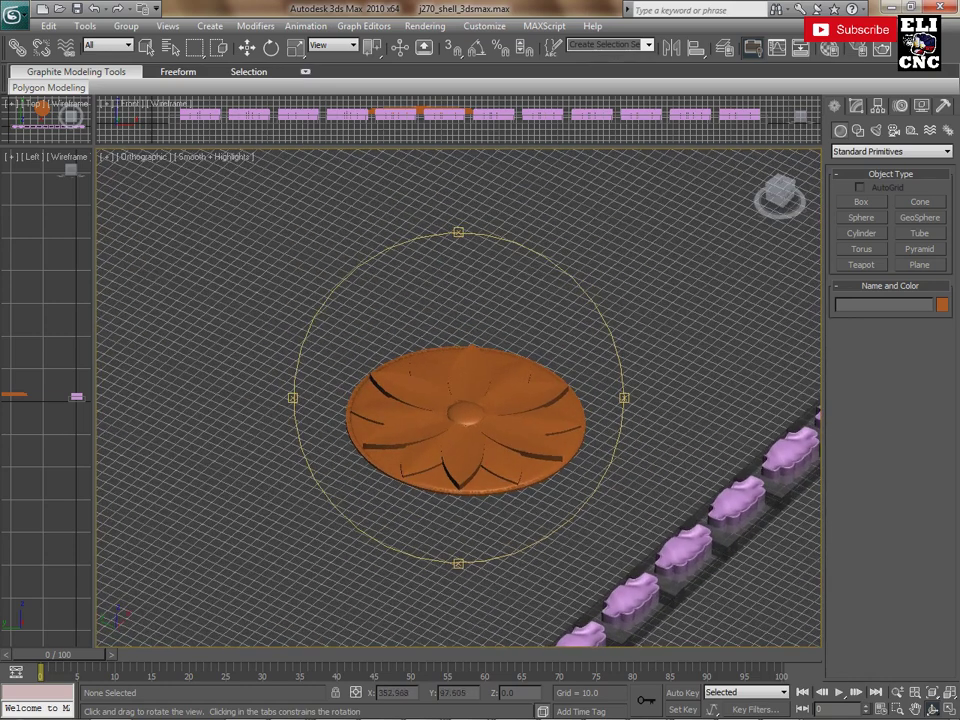
# - Zoom and tip the view so the disc with its central dome fills the middle
pyautogui.scroll(4, 458, 420)
pyautogui.scroll(-1, 458, 420)
pyautogui.scroll(-1, 458, 420)
pyautogui.moveTo(458, 400)
pyautogui.mouseDown()
pyautogui.moveTo(458, 460)
pyautogui.moveTo(458, 340)
pyautogui.moveTo(440, 440)
pyautogui.mouseUp()
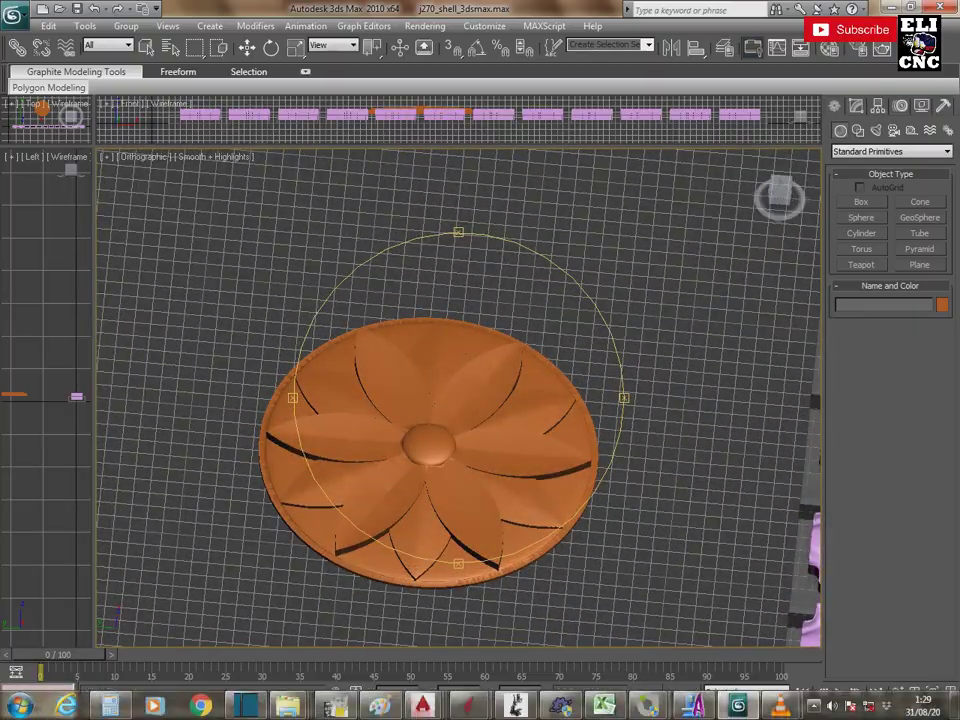
pyautogui.moveTo(780, 705)
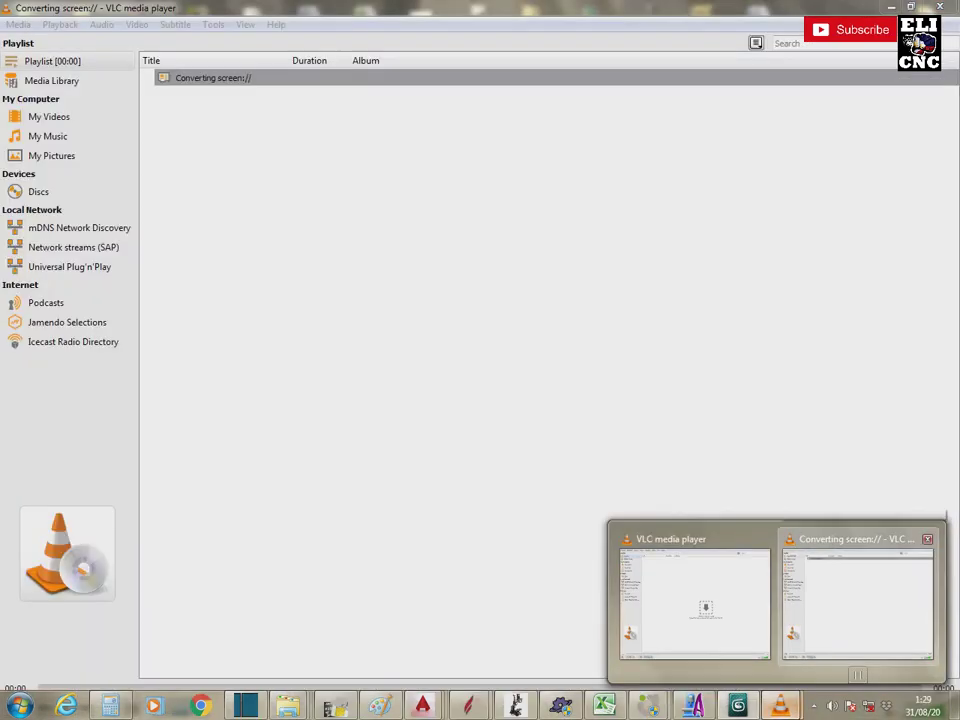
pyautogui.click(857, 595)
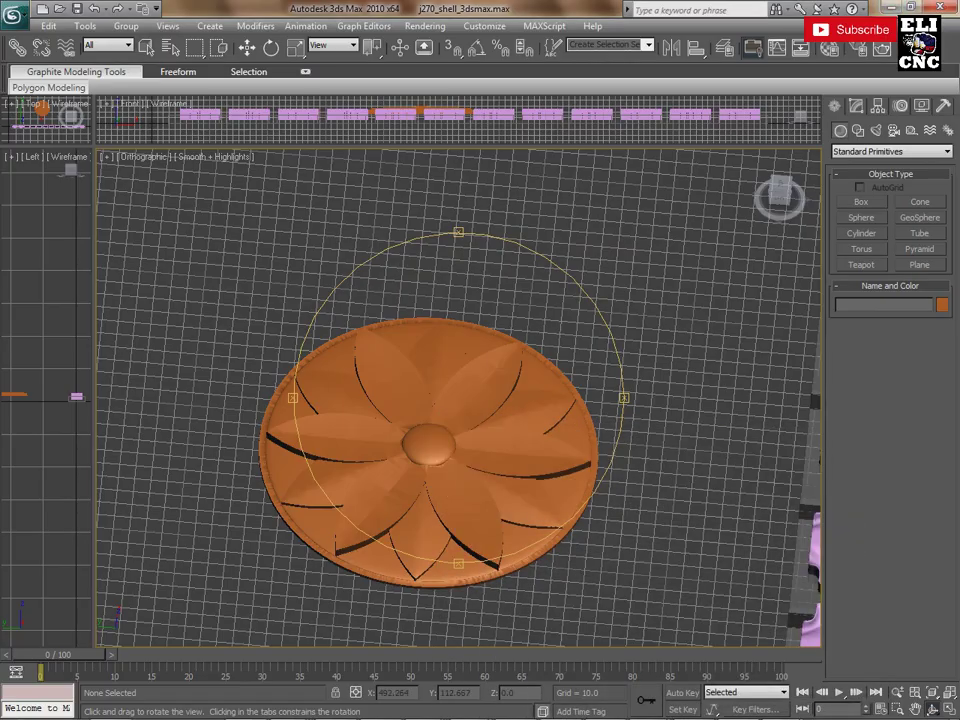
# - Tilt the view around the disc so its petals and rim show, recentring it in the viewport
pyautogui.moveTo(460, 280); pyautogui.dragTo(470, 195)
pyautogui.moveTo(400, 340)
pyautogui.mouseDown()
pyautogui.moveTo(394, 360)
pyautogui.moveTo(345, 342)
pyautogui.moveTo(390, 335)
pyautogui.moveTo(480, 348)
pyautogui.moveTo(440, 380)
pyautogui.moveTo(355, 373)
pyautogui.moveTo(410, 387)
pyautogui.moveTo(325, 345)
pyautogui.moveTo(320, 308)
pyautogui.moveTo(380, 215)
pyautogui.moveTo(489, 482)
pyautogui.moveTo(505, 285)
pyautogui.moveTo(525, 365)
pyautogui.moveTo(515, 380)
pyautogui.moveTo(510, 360)
pyautogui.mouseUp()
pyautogui.moveTo(585, 369)
pyautogui.mouseDown()
pyautogui.moveTo(468, 270)
pyautogui.moveTo(374, 360)
pyautogui.moveTo(459, 370)
pyautogui.mouseUp()
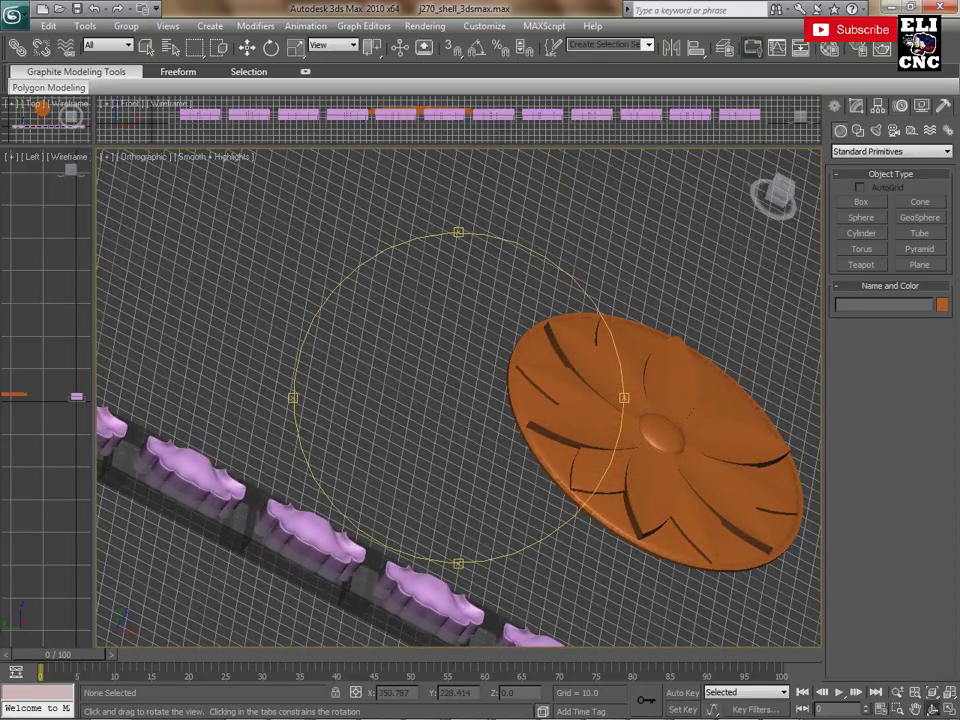
pyautogui.moveTo(495, 352); pyautogui.dragTo(495, 370)
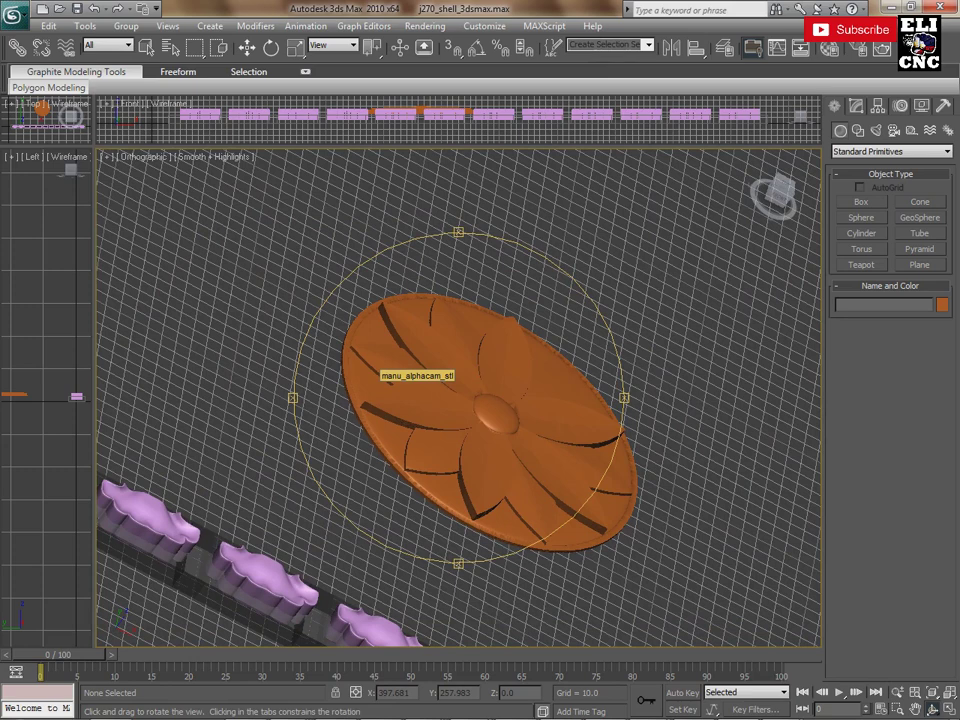
pyautogui.moveTo(410, 366); pyautogui.dragTo(412, 368)
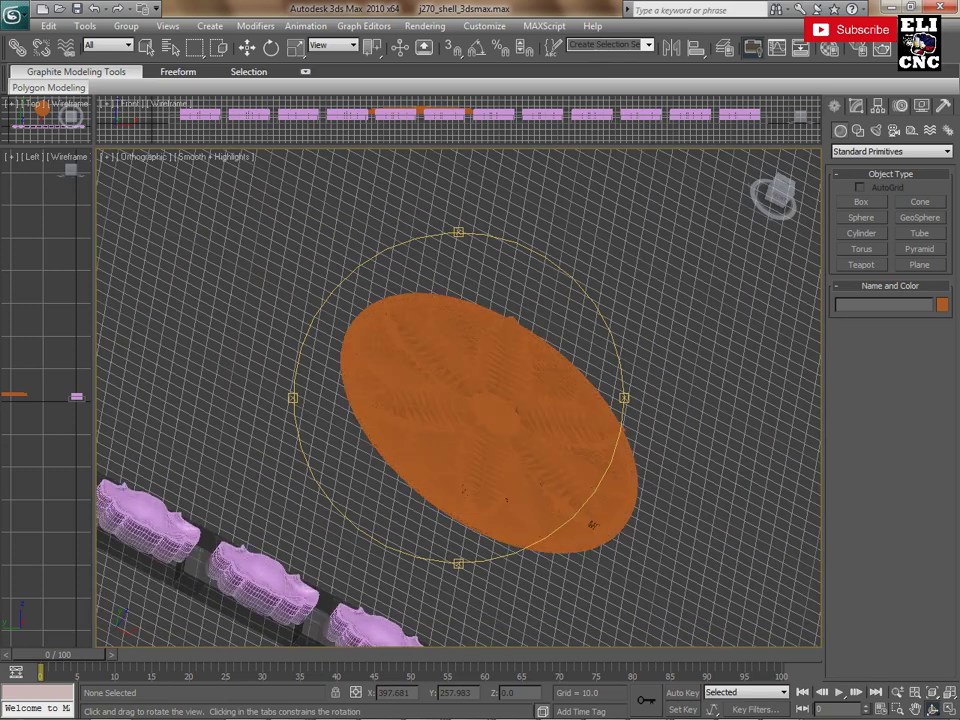
# - Turn on Edged Faces with F4, zoom in, and orbit the disc to inspect its triangle mesh
pyautogui.press('F4')
pyautogui.scroll(6, 450, 290)
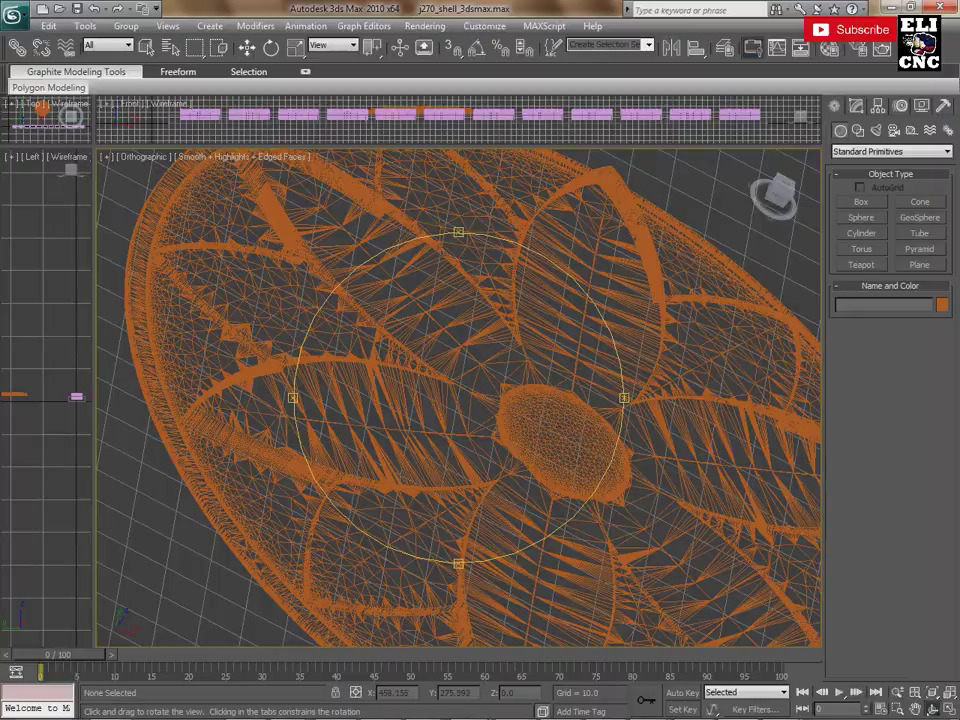
pyautogui.moveTo(458, 420)
pyautogui.mouseDown()
pyautogui.moveTo(458, 330)
pyautogui.moveTo(458, 420)
pyautogui.mouseUp()
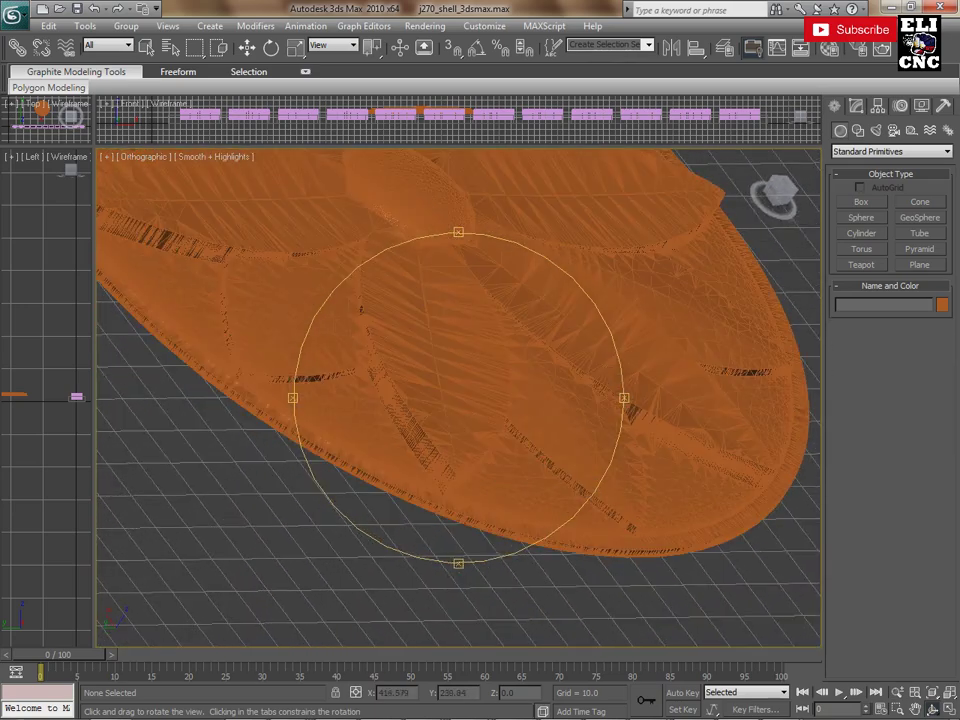
pyautogui.moveTo(470, 400); pyautogui.dragTo(445, 385)
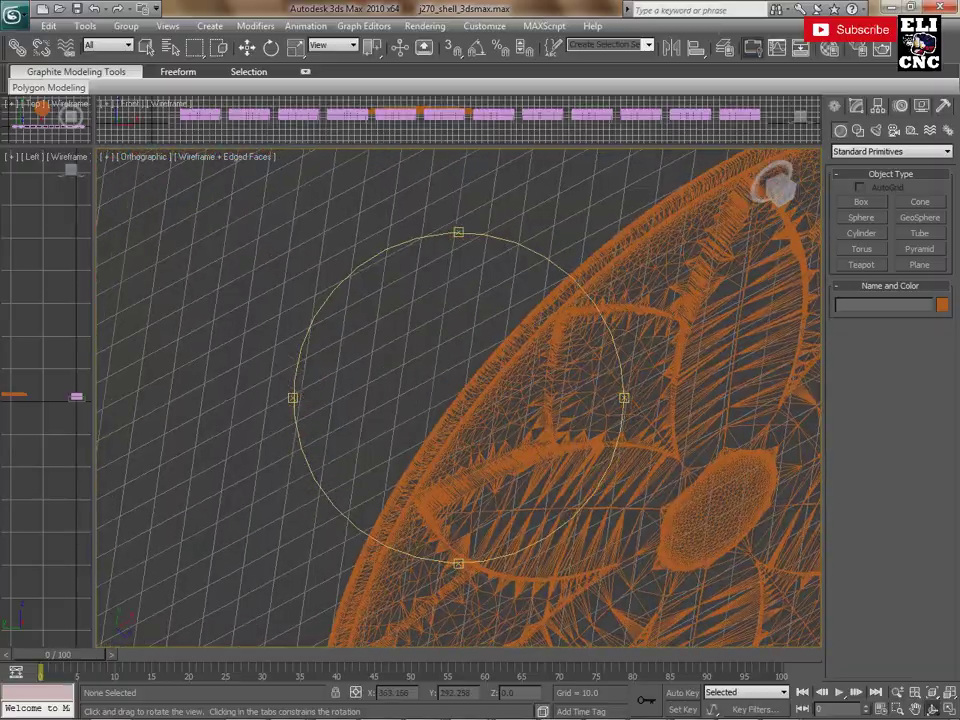
pyautogui.moveTo(460, 400); pyautogui.dragTo(440, 340)
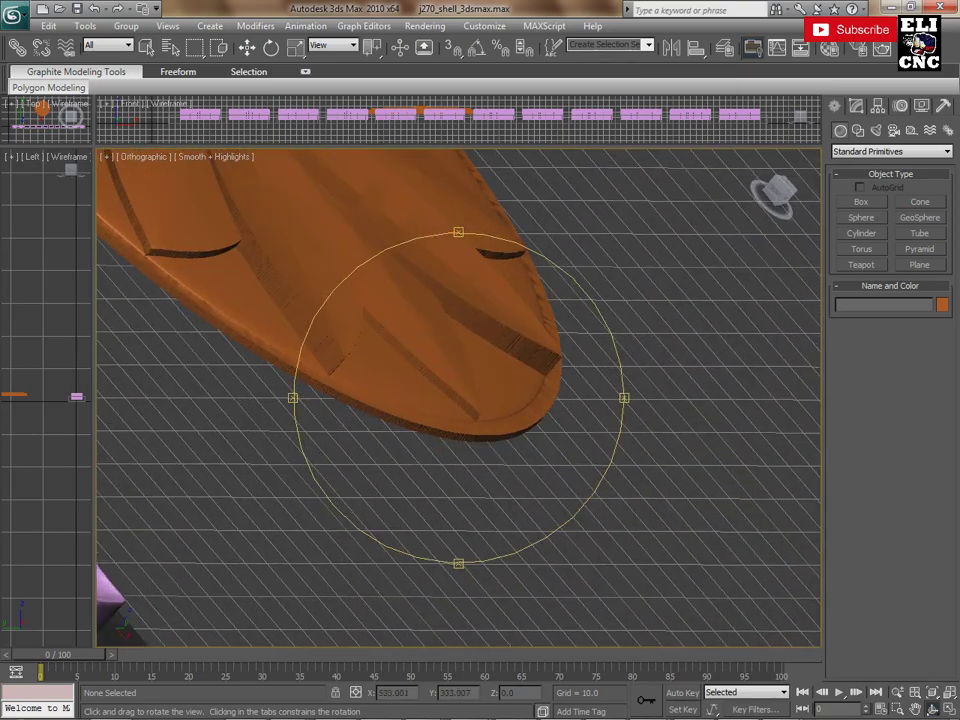
# - Orbit from a side view of the disc to an oblique angle with the pink row behind it
pyautogui.moveTo(460, 450); pyautogui.dragTo(460, 380)
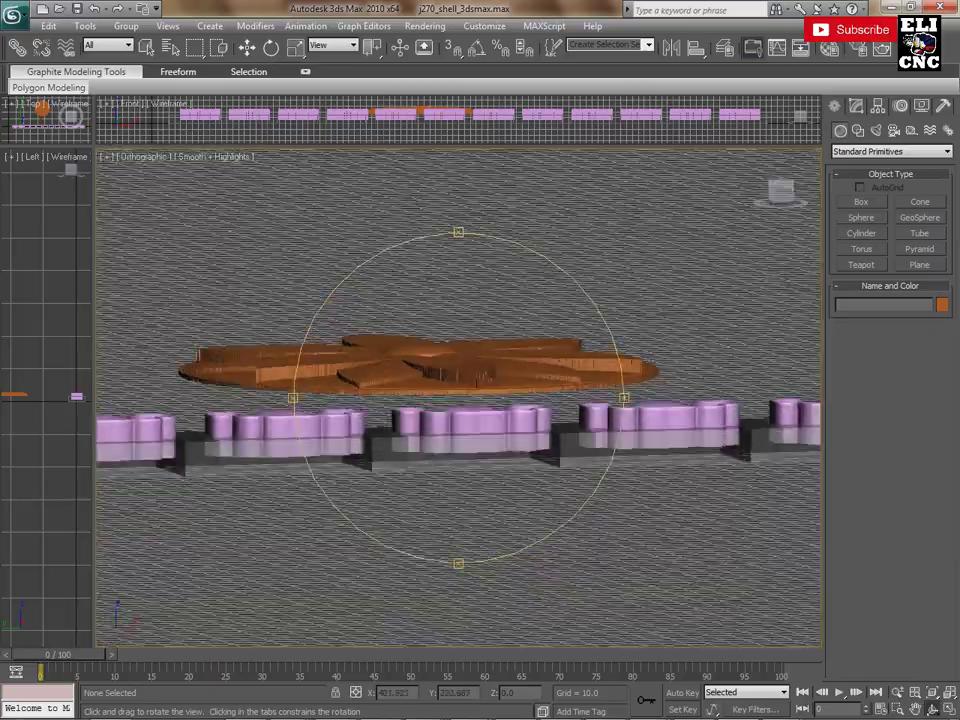
pyautogui.moveTo(286, 519); pyautogui.dragTo(380, 520)
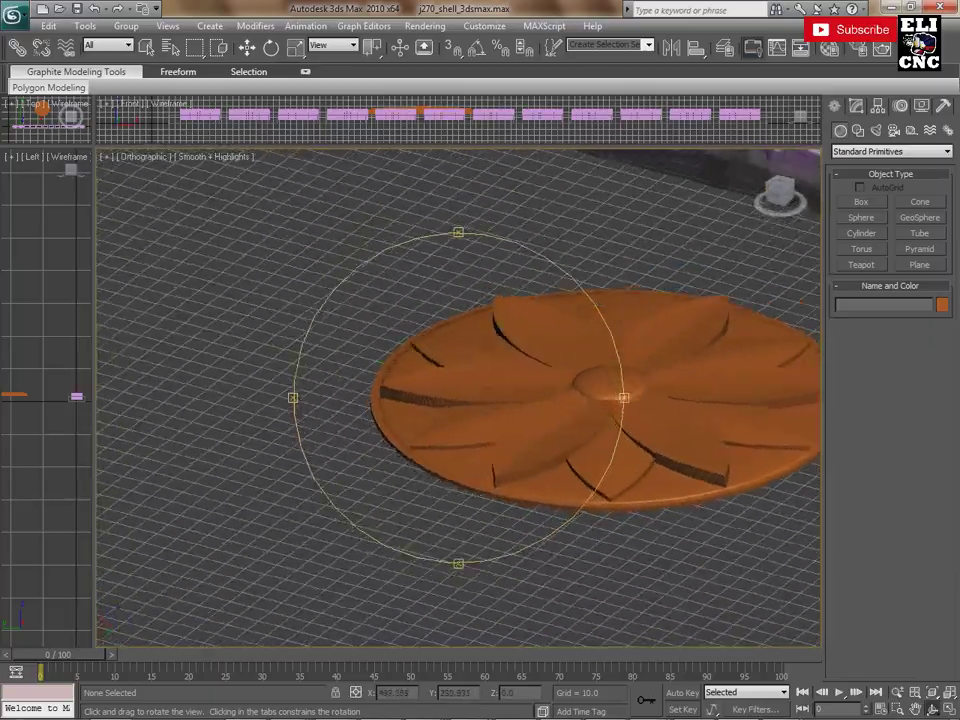
pyautogui.moveTo(380, 520)
pyautogui.mouseDown()
pyautogui.moveTo(265, 513)
pyautogui.moveTo(342, 513)
pyautogui.moveTo(342, 565)
pyautogui.moveTo(342, 470)
pyautogui.moveTo(342, 515)
pyautogui.mouseUp()
pyautogui.moveTo(297, 276)
pyautogui.mouseDown()
pyautogui.moveTo(369, 278)
pyautogui.moveTo(351, 314)
pyautogui.moveTo(386, 272)
pyautogui.moveTo(418, 300)
pyautogui.moveTo(370, 300)
pyautogui.moveTo(300, 205)
pyautogui.moveTo(440, 290)
pyautogui.moveTo(470, 262)
pyautogui.moveTo(478, 334)
pyautogui.moveTo(484, 285)
pyautogui.moveTo(440, 288)
pyautogui.mouseUp()
pyautogui.scroll(3, 460, 400)
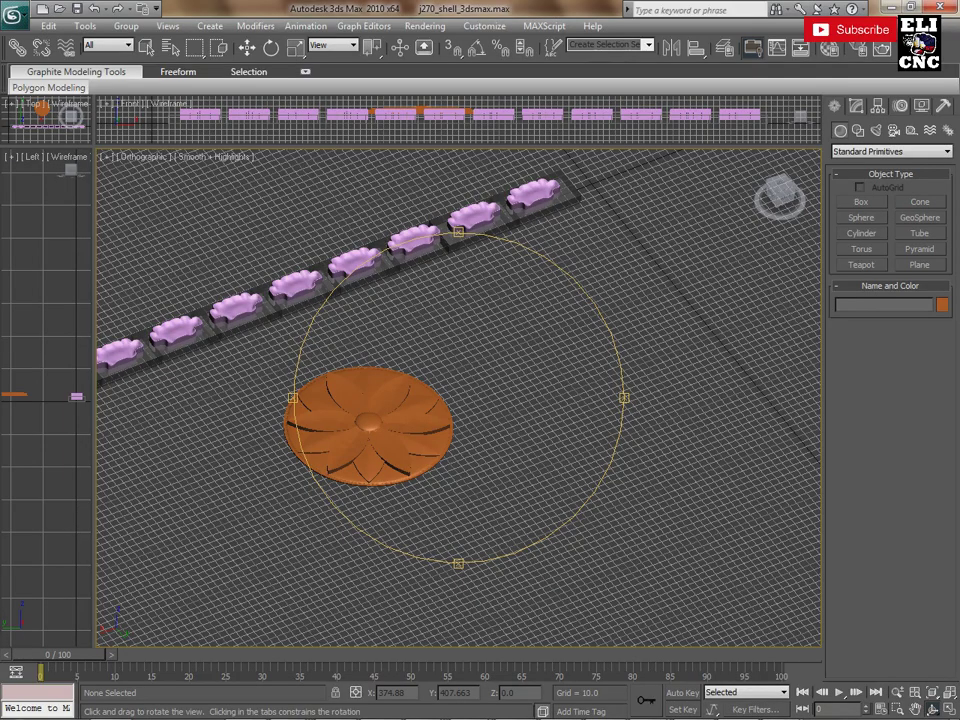
# - Orbit to a wider angle so the rosette disc and the pink row both fit in view
pyautogui.moveTo(300, 515); pyautogui.dragTo(551, 537)
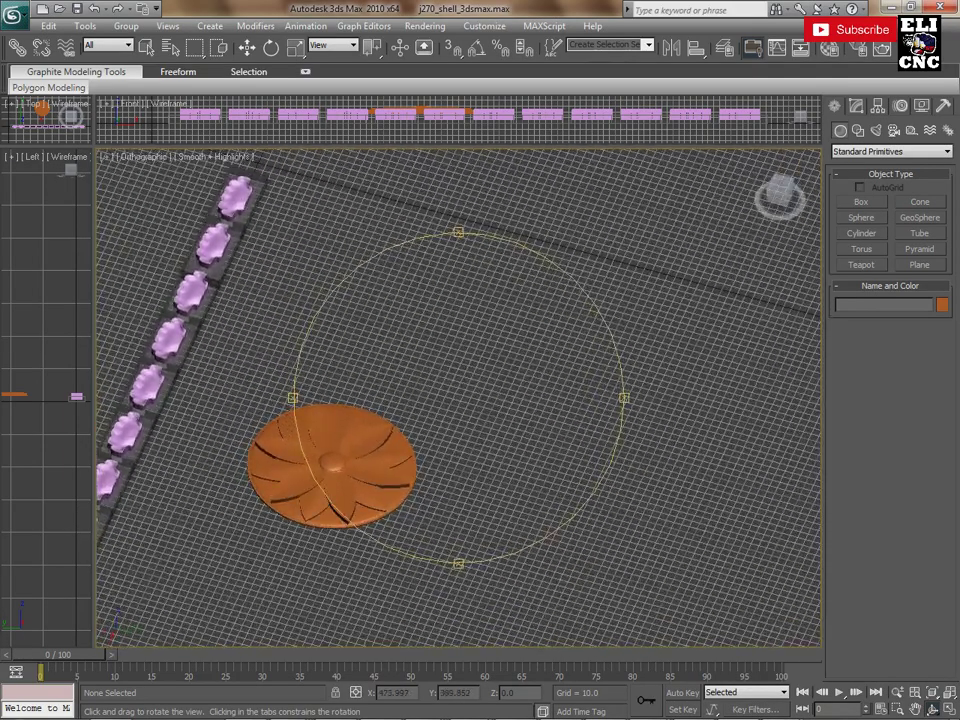
# - Orbit and zoom toward a top-down view of the disc with the purple row along its side
pyautogui.moveTo(380, 521)
pyautogui.mouseDown()
pyautogui.moveTo(357, 280)
pyautogui.moveTo(383, 357)
pyautogui.moveTo(348, 328)
pyautogui.mouseUp()
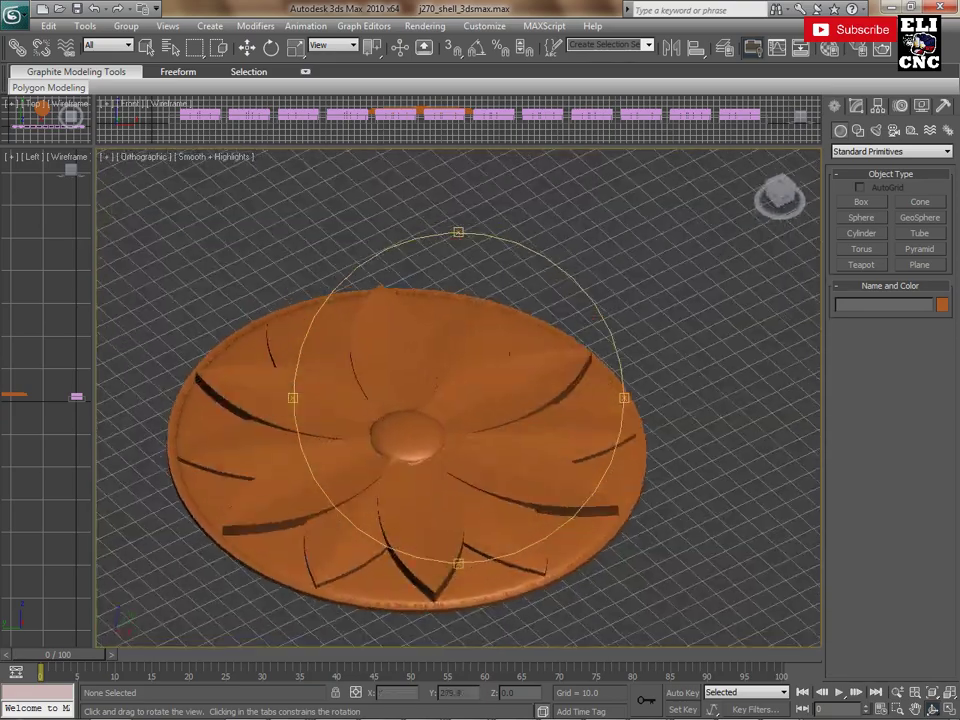
pyautogui.moveTo(369, 358); pyautogui.dragTo(375, 352)
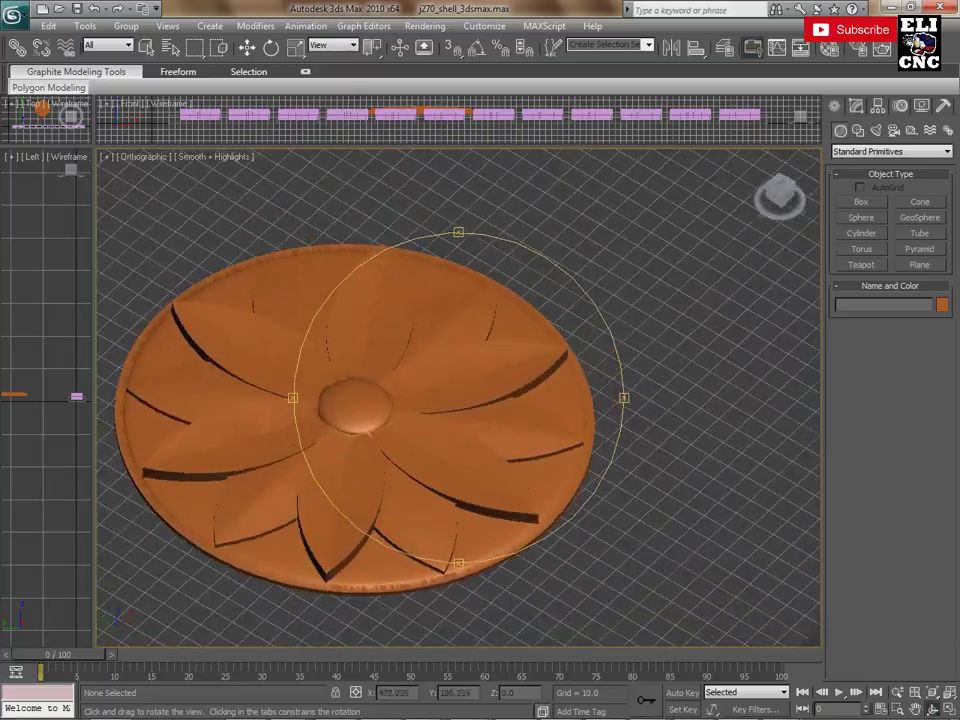
pyautogui.scroll(-5, 369, 351)
pyautogui.moveTo(369, 351); pyautogui.dragTo(370, 350)
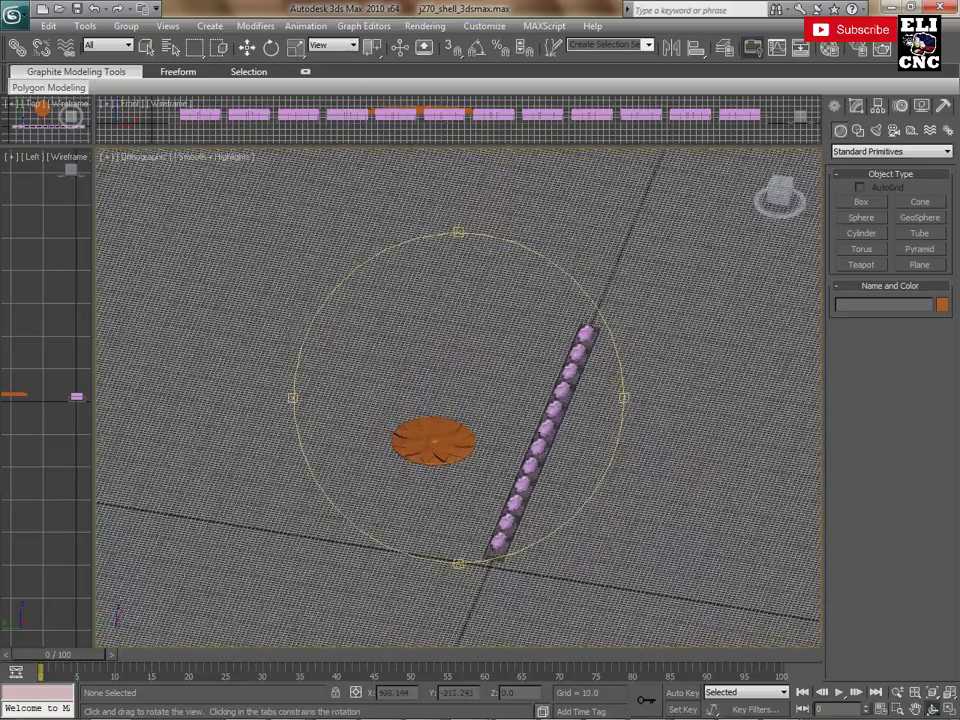
pyautogui.scroll(5, 457, 515)
pyautogui.moveTo(369, 351)
pyautogui.mouseDown()
pyautogui.moveTo(333, 332)
pyautogui.moveTo(279, 333)
pyautogui.moveTo(340, 282)
pyautogui.moveTo(320, 323)
pyautogui.moveTo(345, 328)
pyautogui.moveTo(346, 345)
pyautogui.mouseUp()
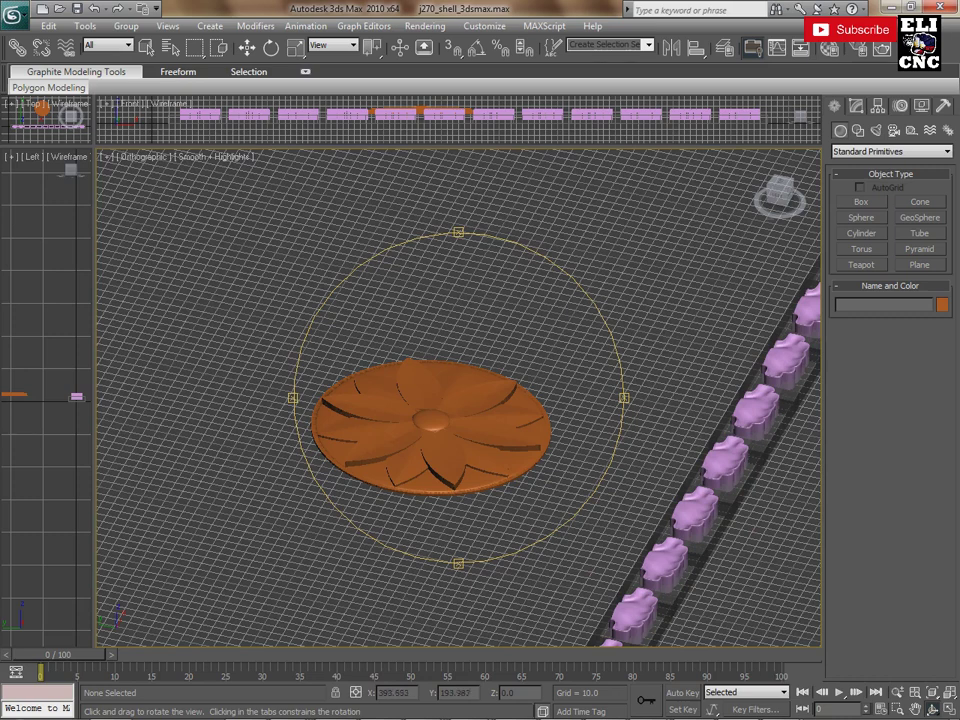
pyautogui.moveTo(346, 345); pyautogui.dragTo(346, 358)
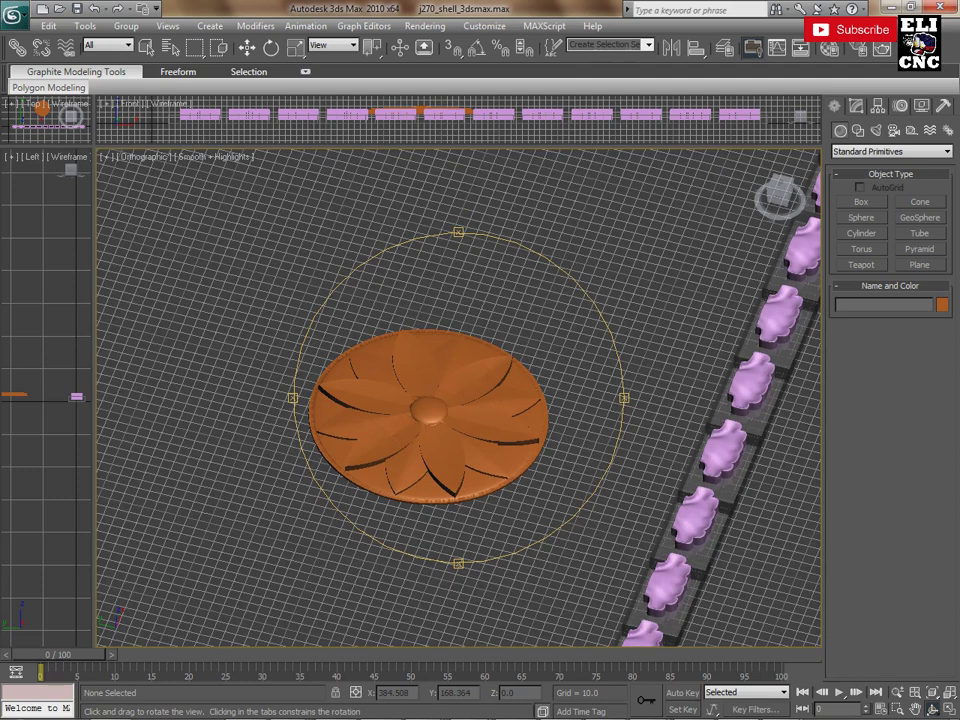
# - Orbit from near top-down to a steep tilt with the purple row along the disc's lower edge
pyautogui.moveTo(430, 430); pyautogui.dragTo(430, 380)
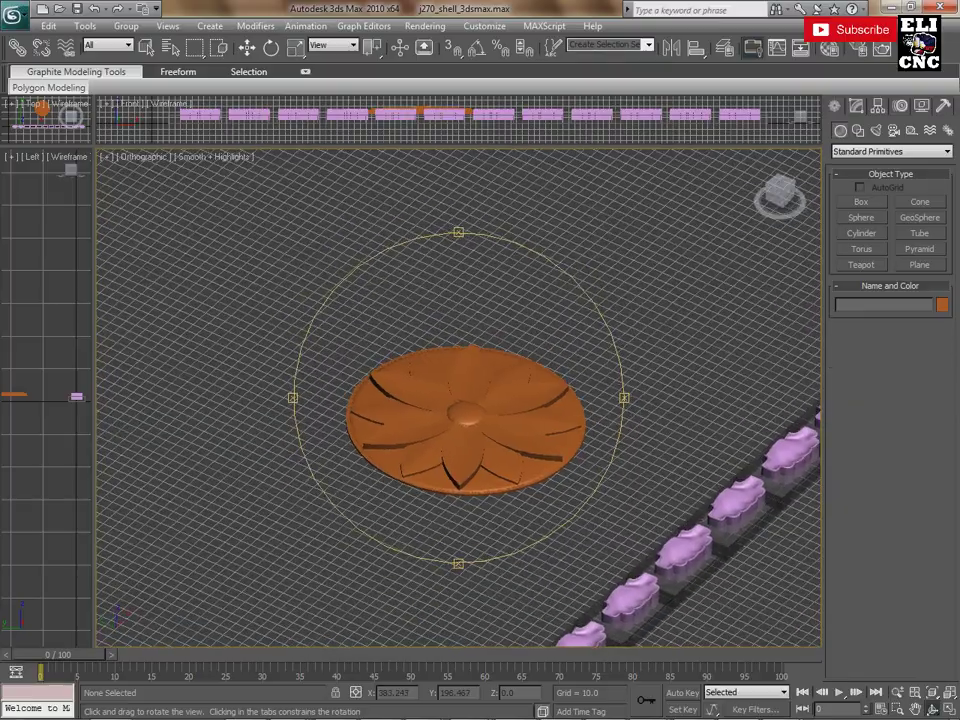
pyautogui.scroll(5, 399, 395)
pyautogui.moveTo(400, 480)
pyautogui.mouseDown()
pyautogui.moveTo(400, 380)
pyautogui.moveTo(416, 320)
pyautogui.moveTo(416, 350)
pyautogui.moveTo(416, 287)
pyautogui.mouseUp()
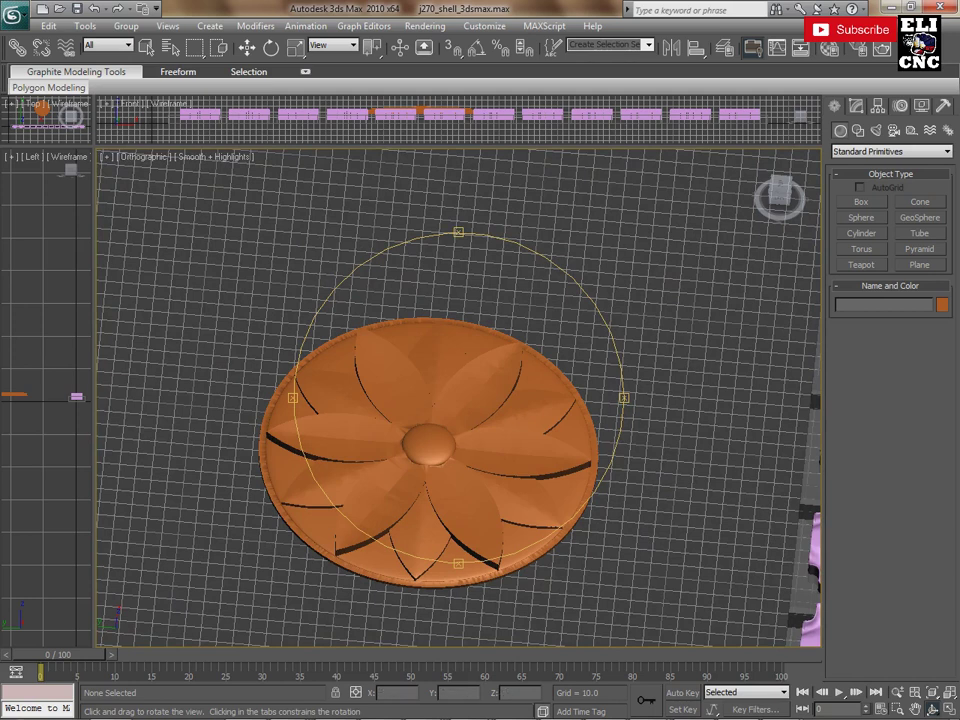
pyautogui.moveTo(781, 706)
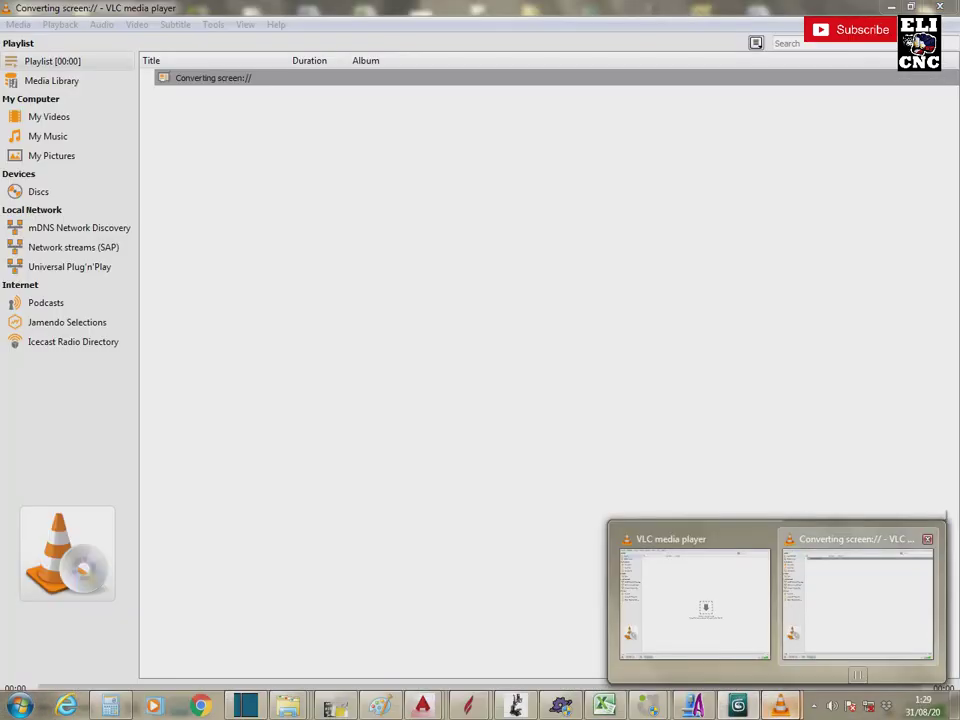
pyautogui.click(857, 600)
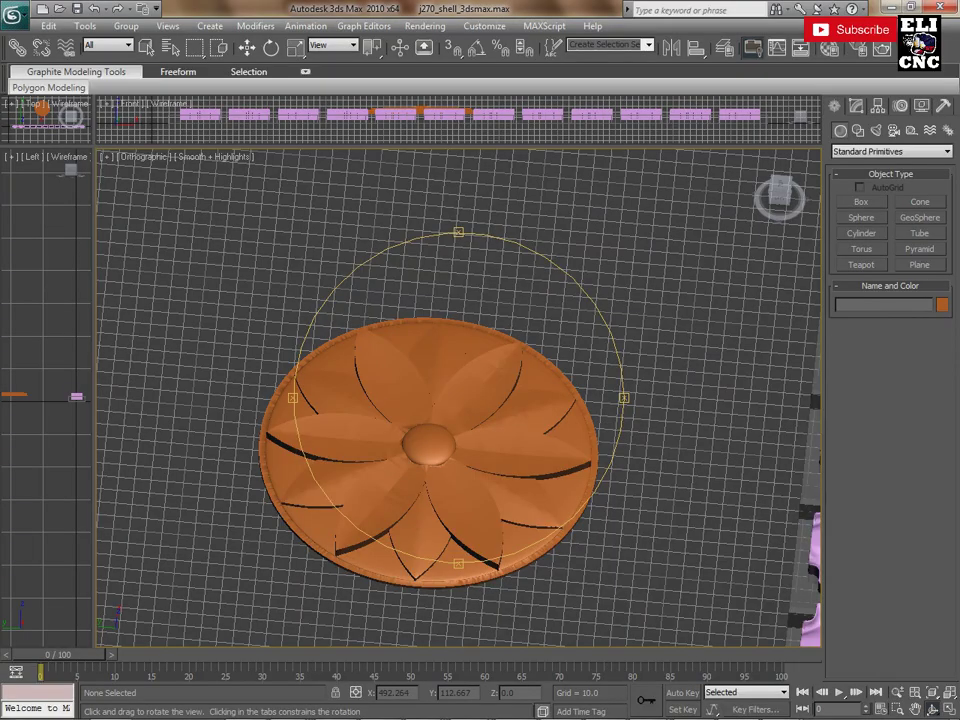
pyautogui.moveTo(505, 320)
pyautogui.mouseDown()
pyautogui.moveTo(552, 265)
pyautogui.moveTo(392, 360)
pyautogui.moveTo(492, 354)
pyautogui.moveTo(420, 365)
pyautogui.moveTo(426, 360)
pyautogui.mouseUp()
pyautogui.moveTo(500, 460)
pyautogui.mouseDown()
pyautogui.moveTo(540, 480)
pyautogui.moveTo(590, 396)
pyautogui.moveTo(106, 335)
pyautogui.mouseUp()
pyautogui.moveTo(496, 416)
pyautogui.mouseDown()
pyautogui.moveTo(421, 389)
pyautogui.moveTo(588, 353)
pyautogui.moveTo(761, 284)
pyautogui.moveTo(557, 435)
pyautogui.moveTo(516, 207)
pyautogui.moveTo(226, 476)
pyautogui.moveTo(440, 300)
pyautogui.moveTo(520, 373)
pyautogui.moveTo(400, 300)
pyautogui.moveTo(360, 340)
pyautogui.moveTo(380, 380)
pyautogui.moveTo(460, 365)
pyautogui.moveTo(408, 346)
pyautogui.moveTo(369, 351)
pyautogui.moveTo(390, 387)
pyautogui.mouseUp()
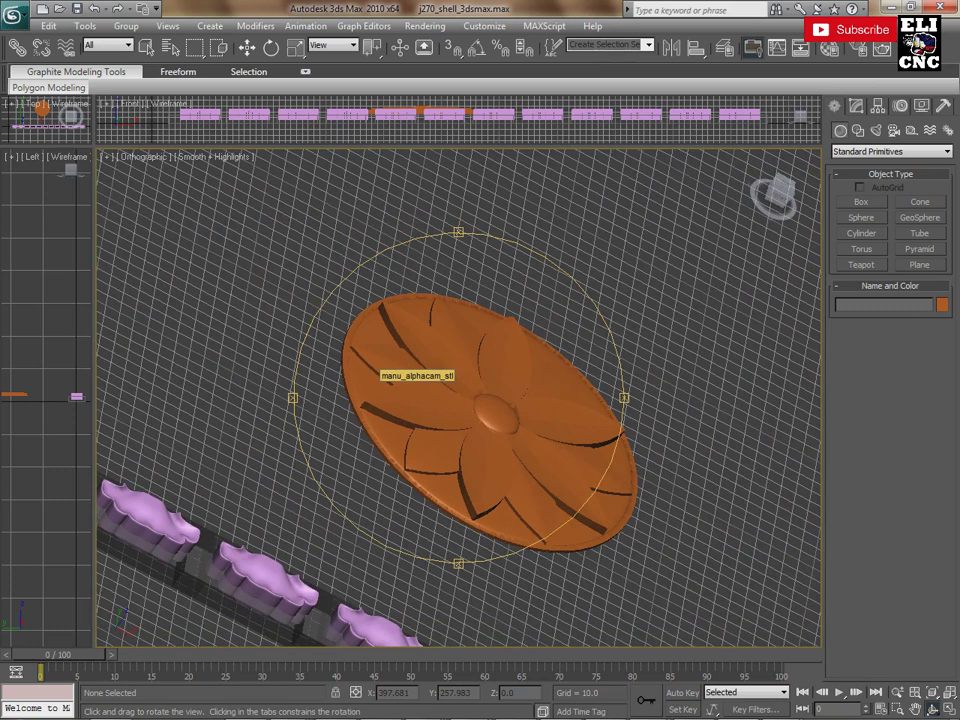
# - Show the disc with Edged Faces (F4) and Wireframe (F3), zooming and orbiting to examine its mesh
pyautogui.press('F4')
pyautogui.scroll(3, 470, 397)
pyautogui.scroll(3, 470, 397)
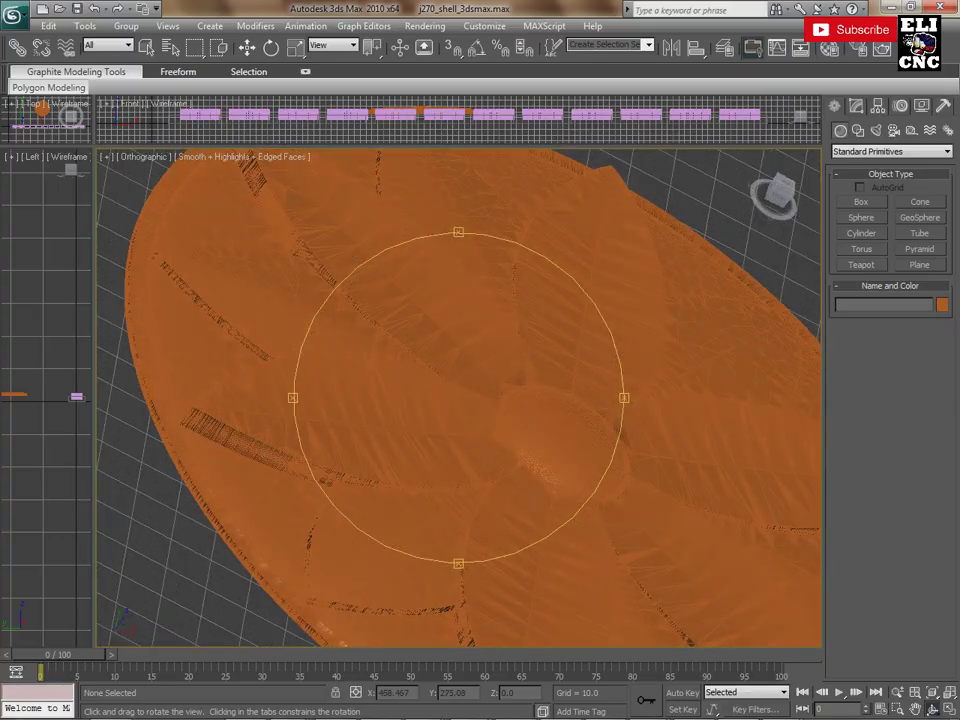
pyautogui.press('F3')
pyautogui.moveTo(460, 400); pyautogui.dragTo(490, 340)
pyautogui.moveTo(447, 520); pyautogui.dragTo(447, 420)
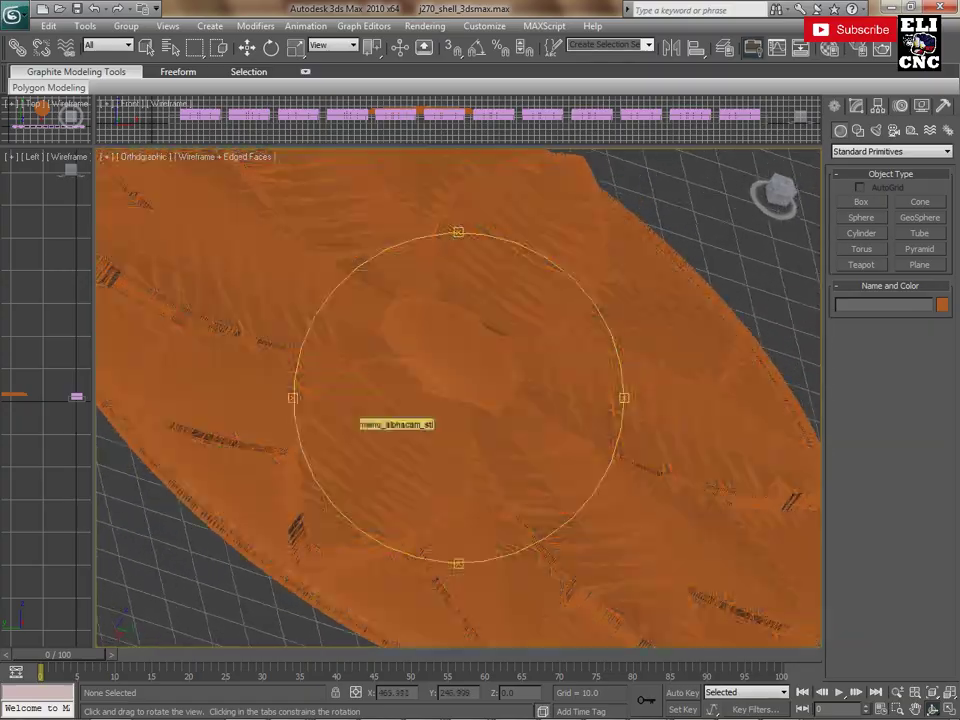
pyautogui.moveTo(447, 420)
pyautogui.mouseDown()
pyautogui.moveTo(613, 428)
pyautogui.moveTo(387, 207)
pyautogui.moveTo(294, 324)
pyautogui.mouseUp()
# - Orbit the disc face-on and toward the upper right, then toggle F3 back to smooth shaded display
pyautogui.press('F3')
pyautogui.moveTo(597, 292)
pyautogui.mouseDown()
pyautogui.moveTo(442, 519)
pyautogui.moveTo(308, 389)
pyautogui.mouseUp()
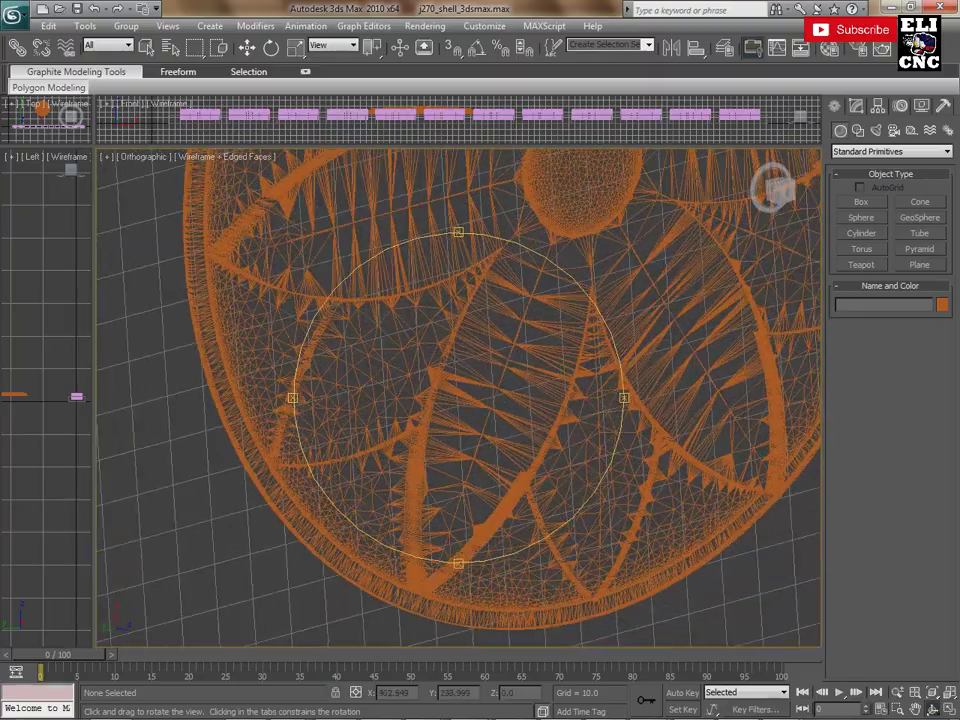
pyautogui.moveTo(308, 389)
pyautogui.mouseDown()
pyautogui.moveTo(300, 340)
pyautogui.moveTo(290, 380)
pyautogui.moveTo(310, 290)
pyautogui.mouseUp()
pyautogui.press('F3')
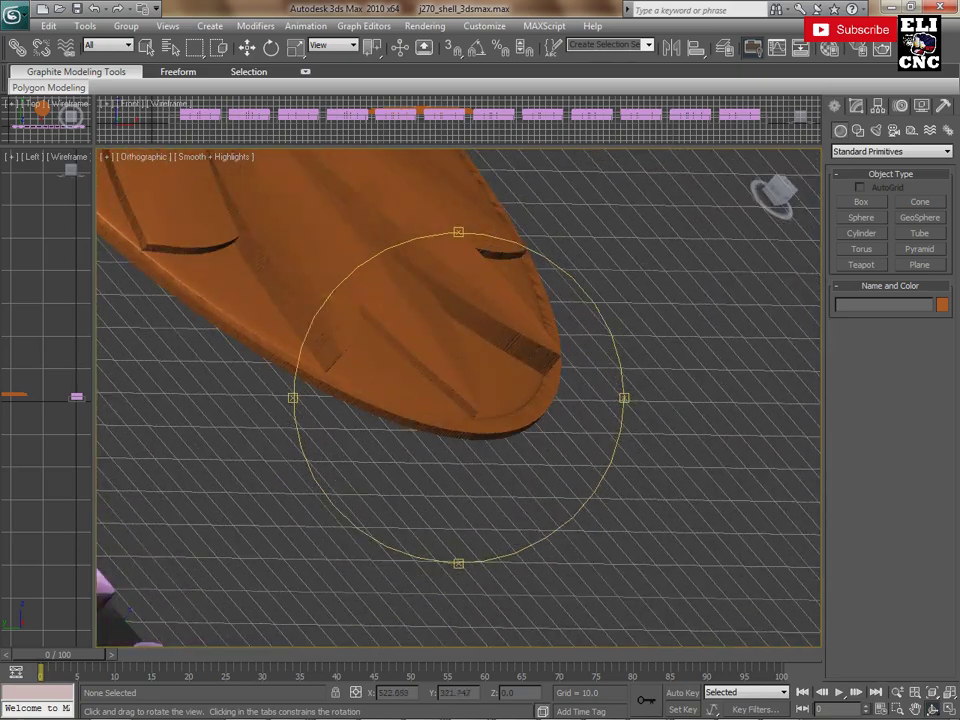